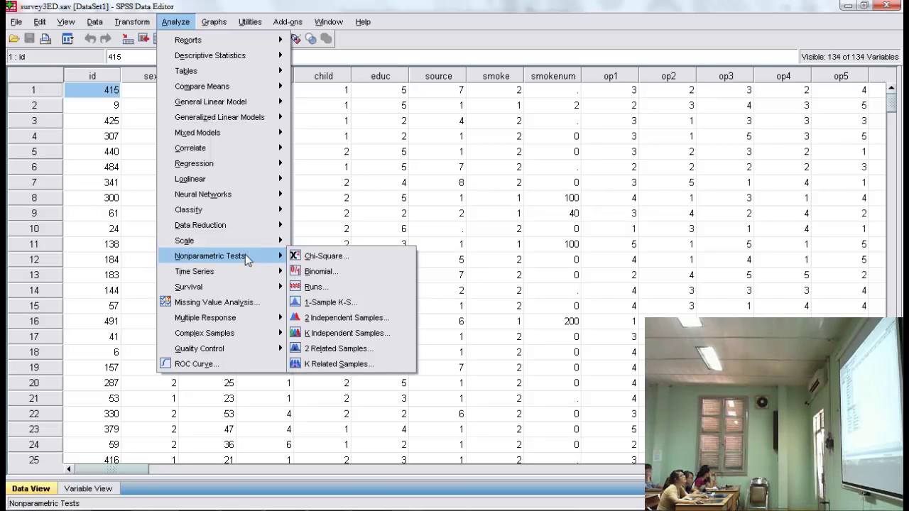
- Start a nonparametric Chi-Square test and add smoker [smoke] as the test variable
click(315, 256)
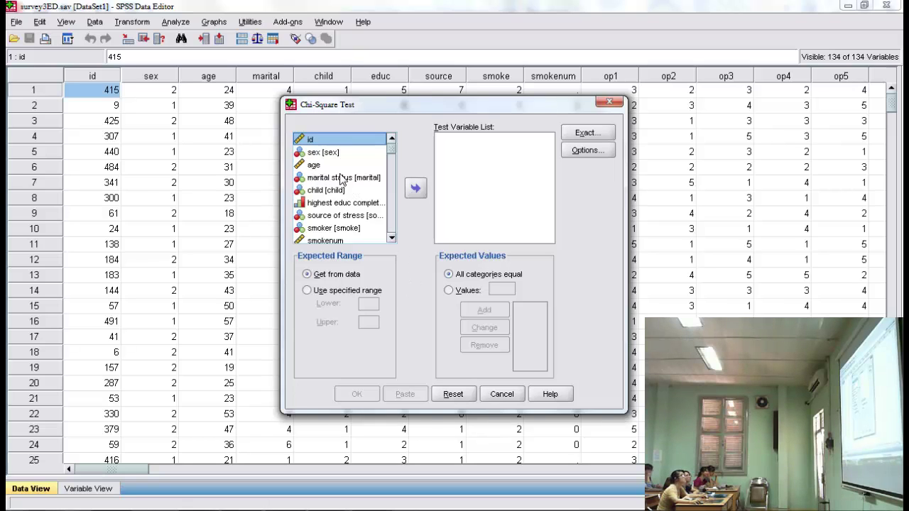
click(390, 239)
click(350, 216)
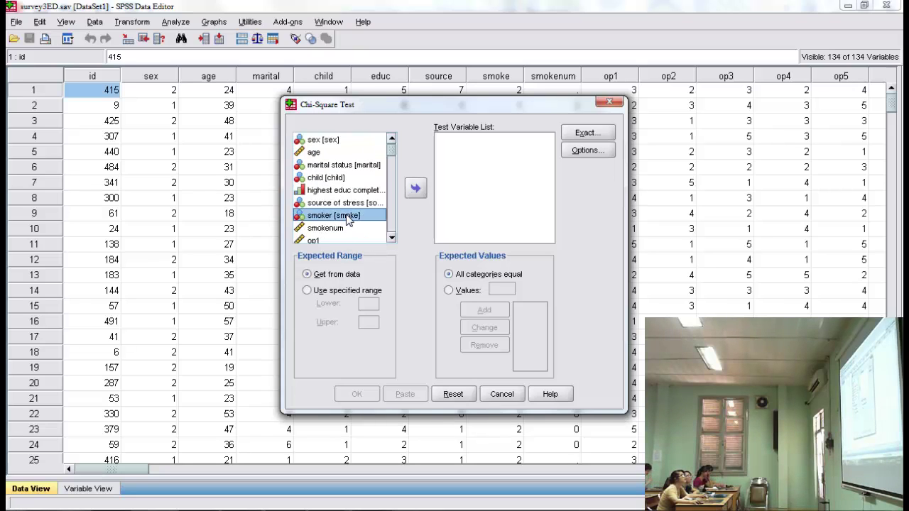
click(416, 188)
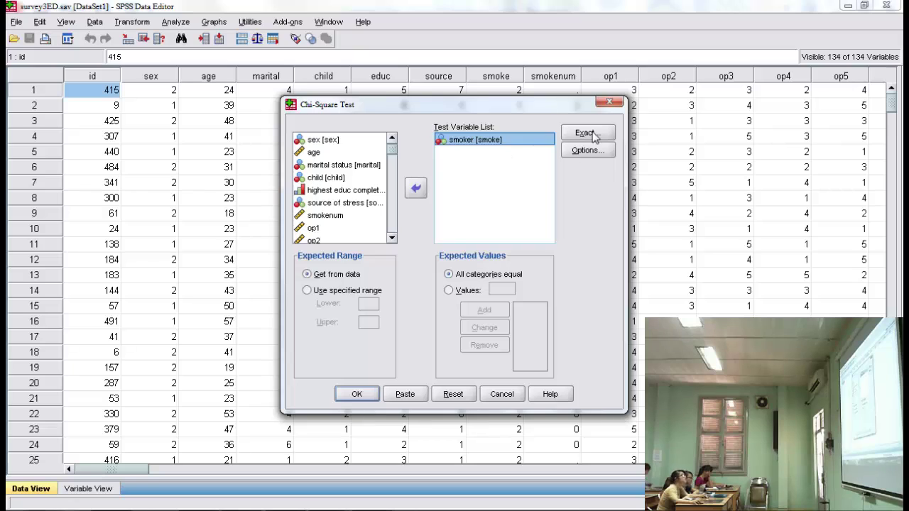
- Specify custom expected values for the test, adding 20 first and 80 second
click(464, 291)
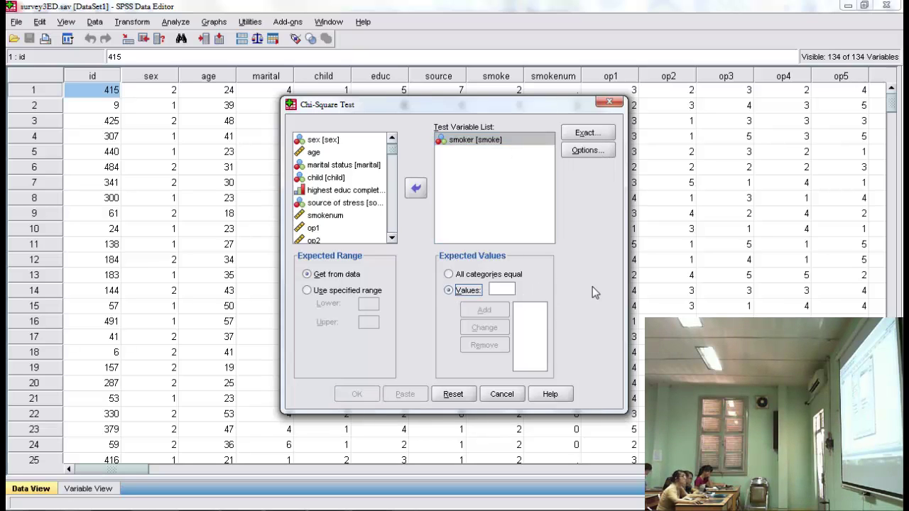
click(501, 290)
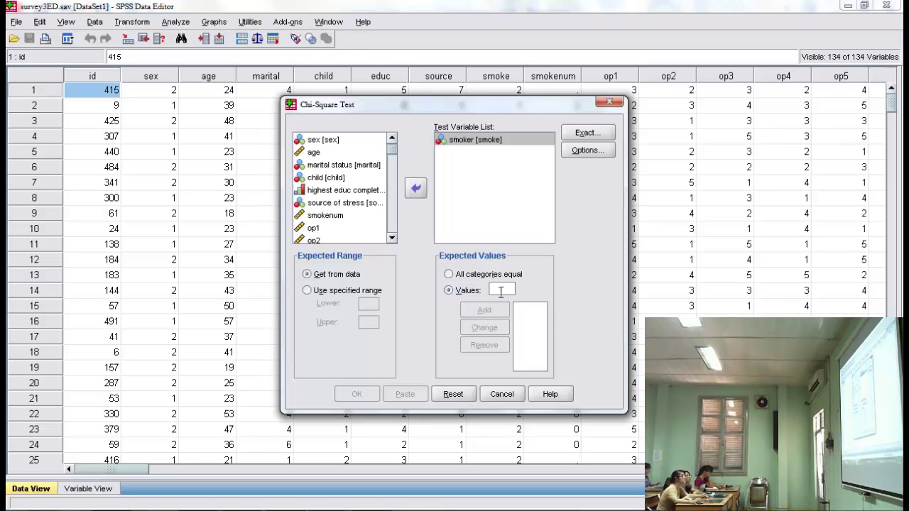
text(0)
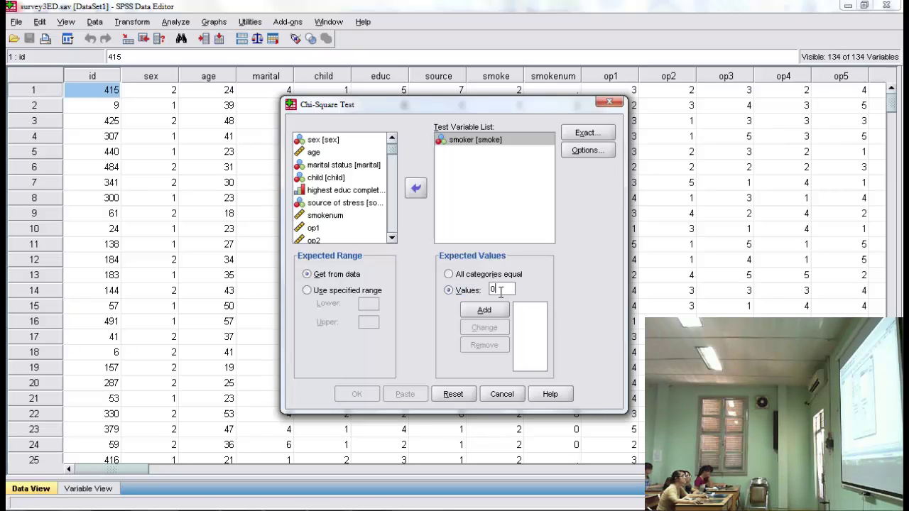
text(2)
key(BackSpace)
key(BackSpace)
text(0)
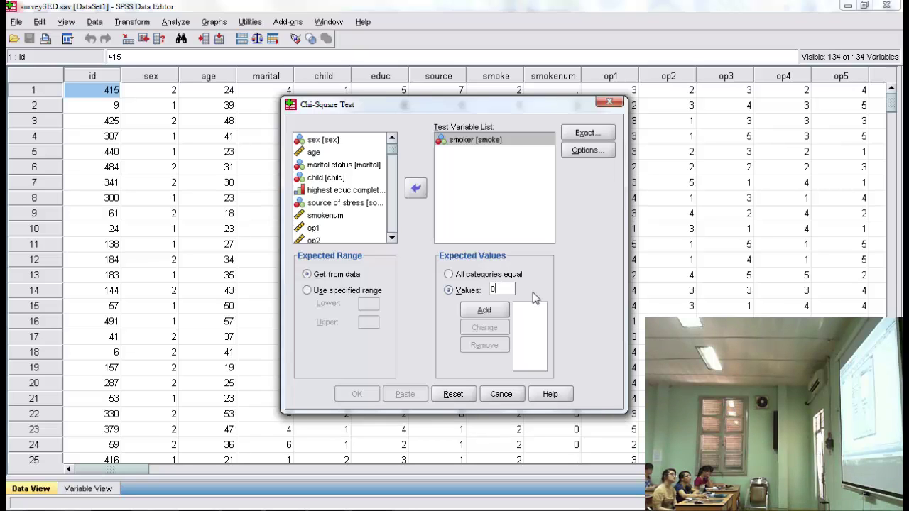
key(BackSpace)
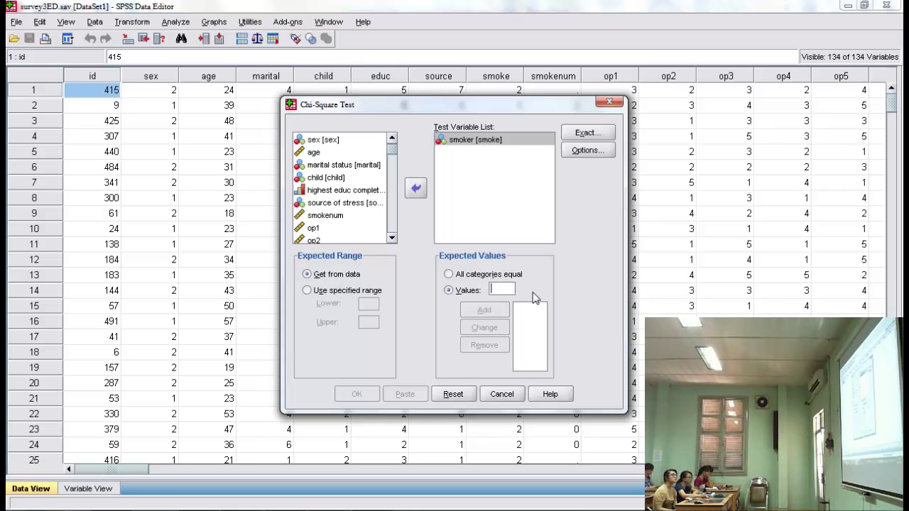
text(20)
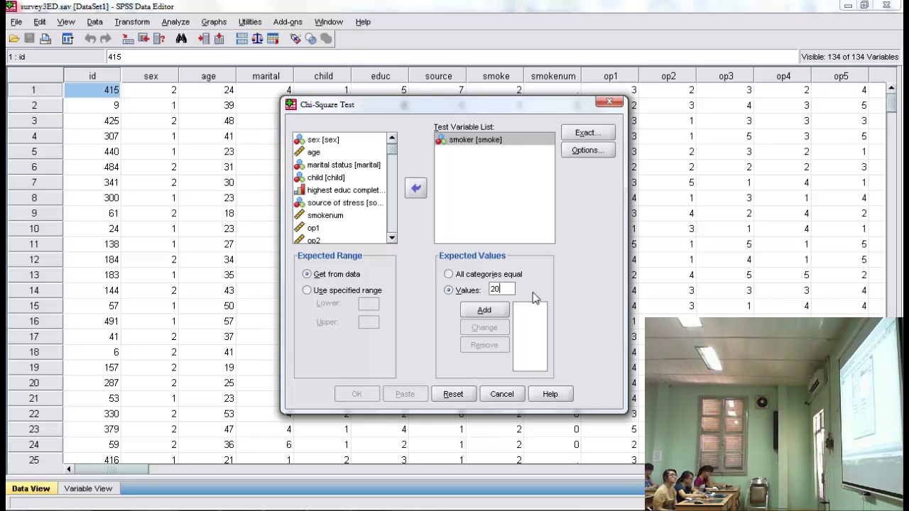
click(479, 316)
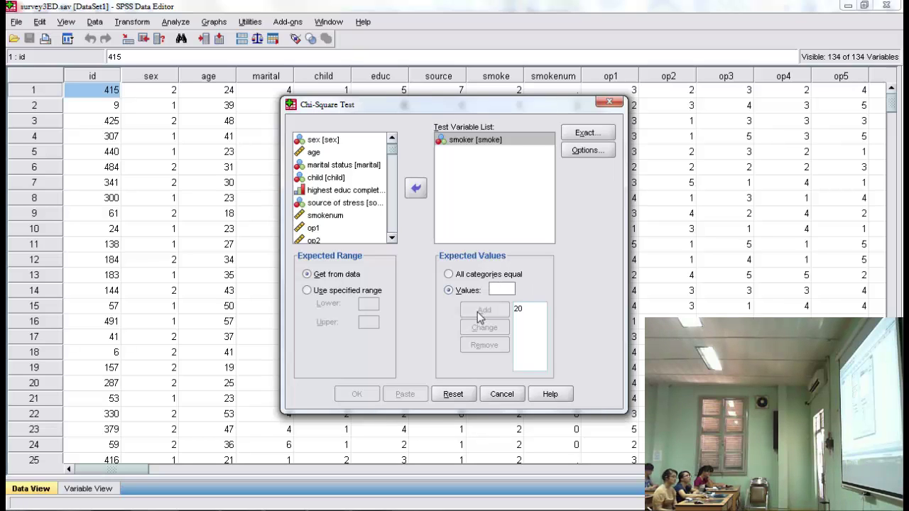
click(493, 288)
text(30)
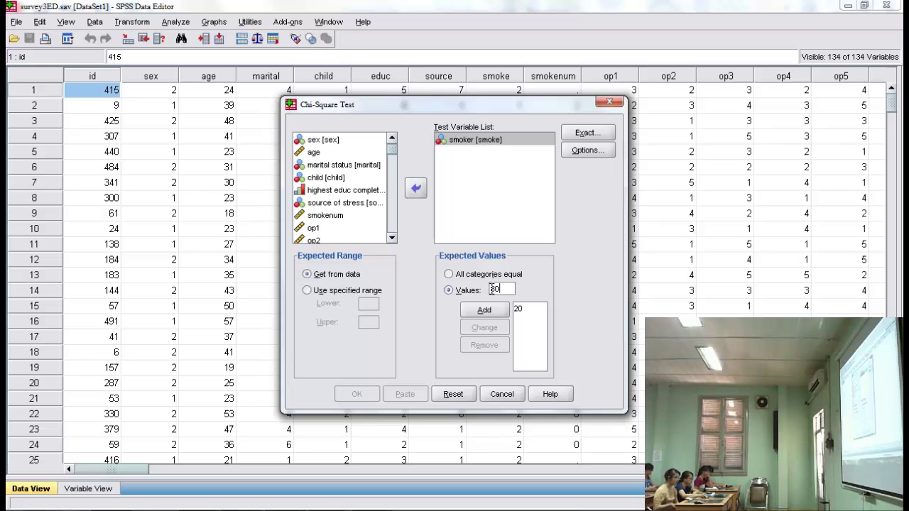
click(486, 311)
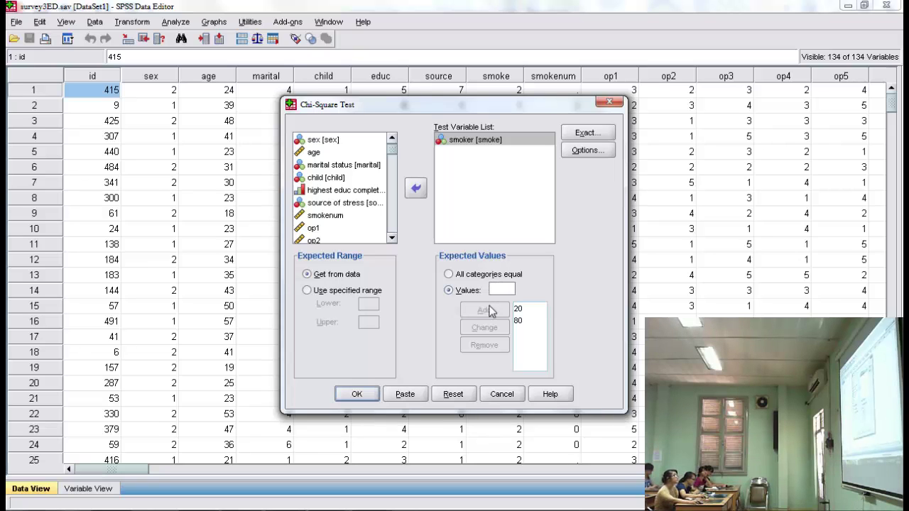
- Inspect the test's Options and Exact Tests settings, cancelling out of both
click(588, 150)
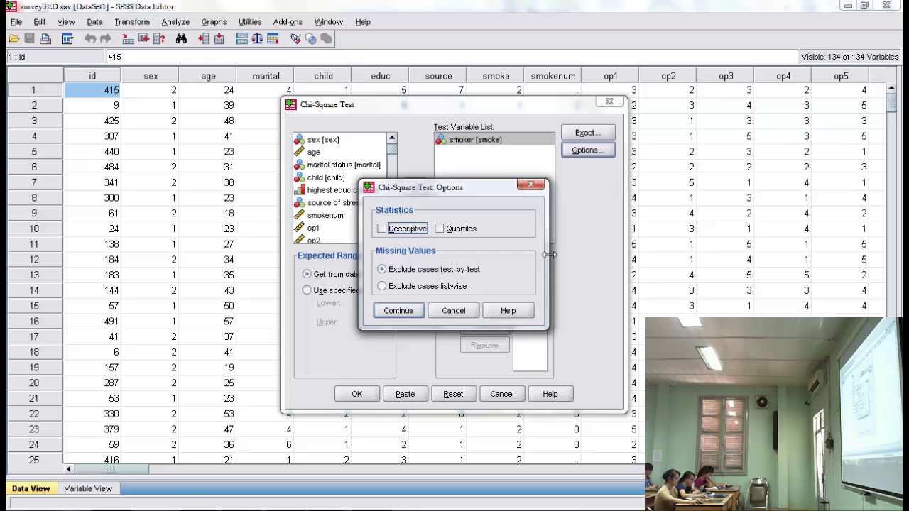
click(453, 311)
click(587, 133)
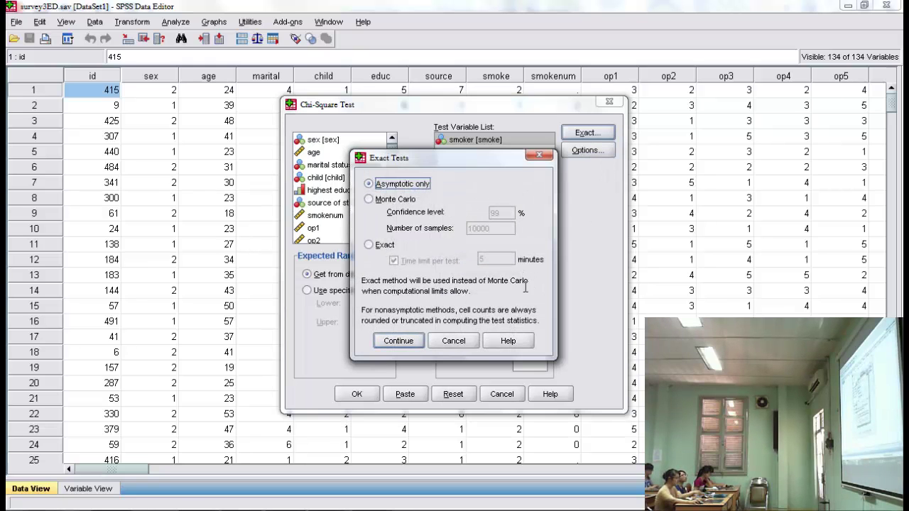
click(464, 341)
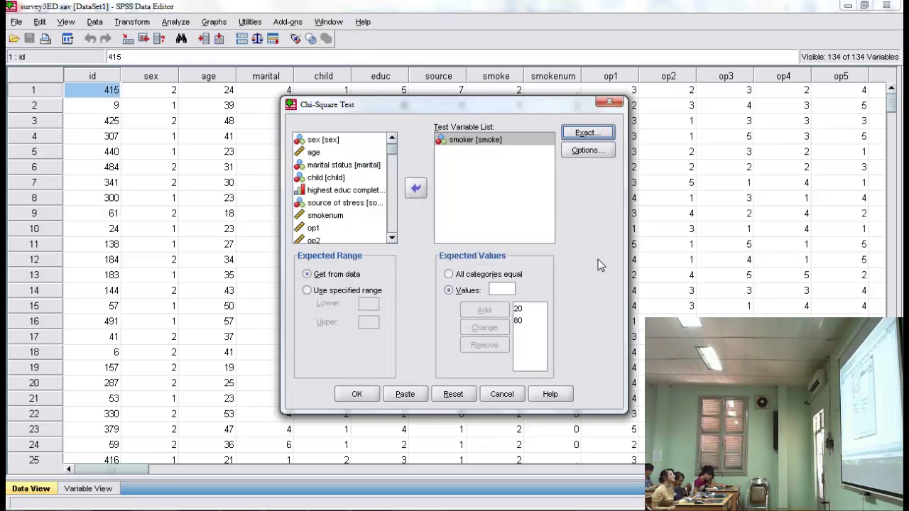
- Run the chi-square test and review the command log, the smoker frequencies and the test statistics in the output
click(356, 394)
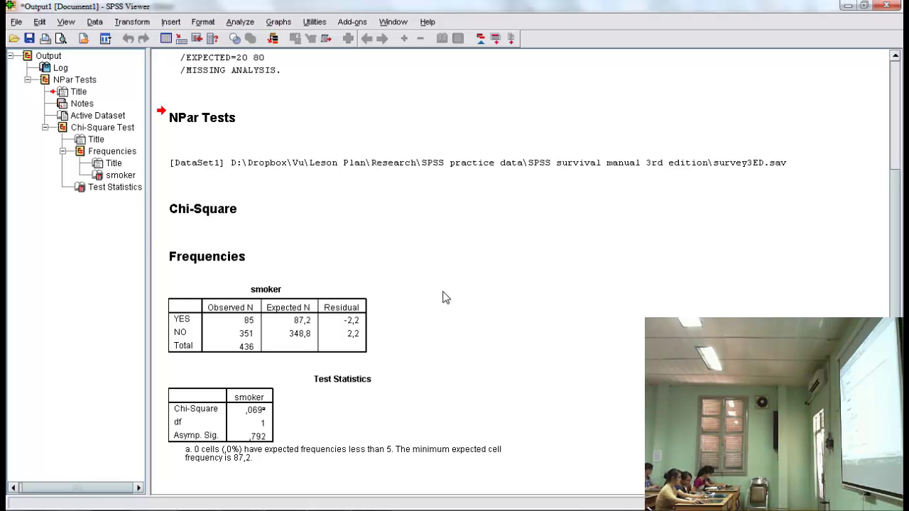
scroll(442, 298, up, 5)
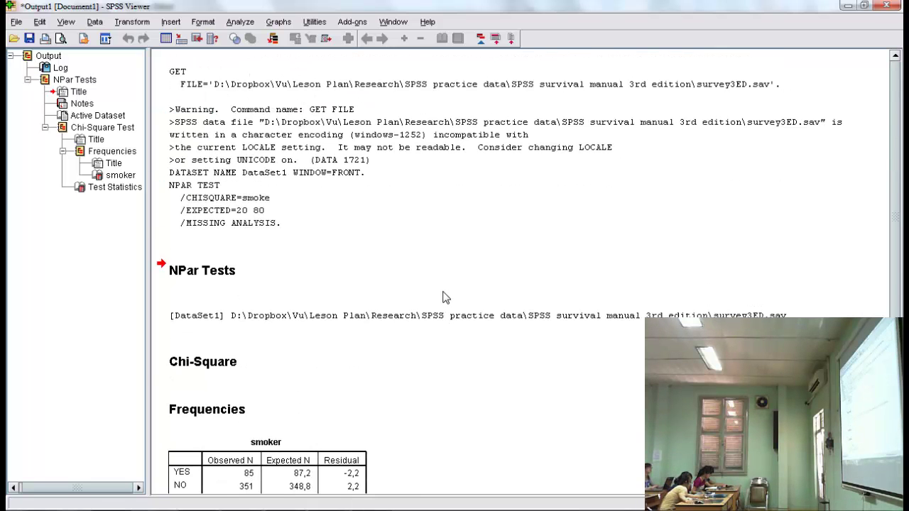
scroll(443, 298, down, 2)
scroll(442, 297, down, 3)
scroll(442, 297, up, 5)
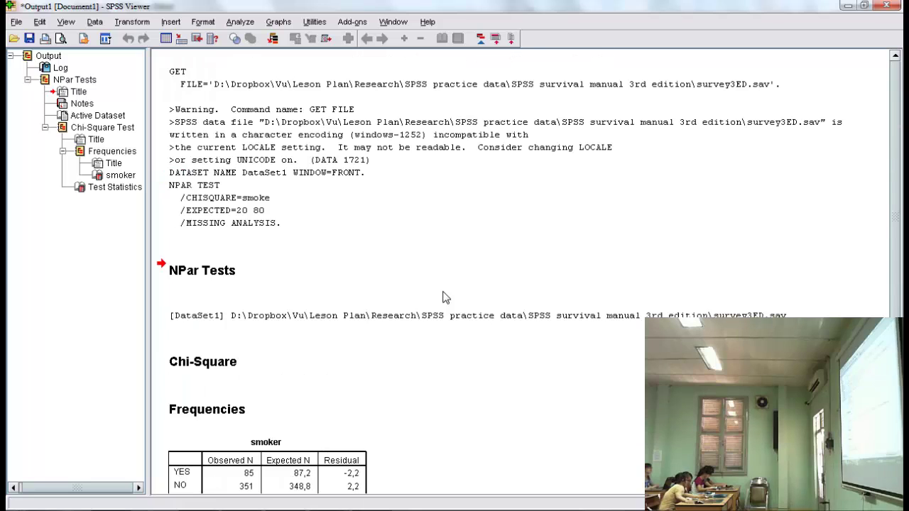
scroll(442, 297, down, 4)
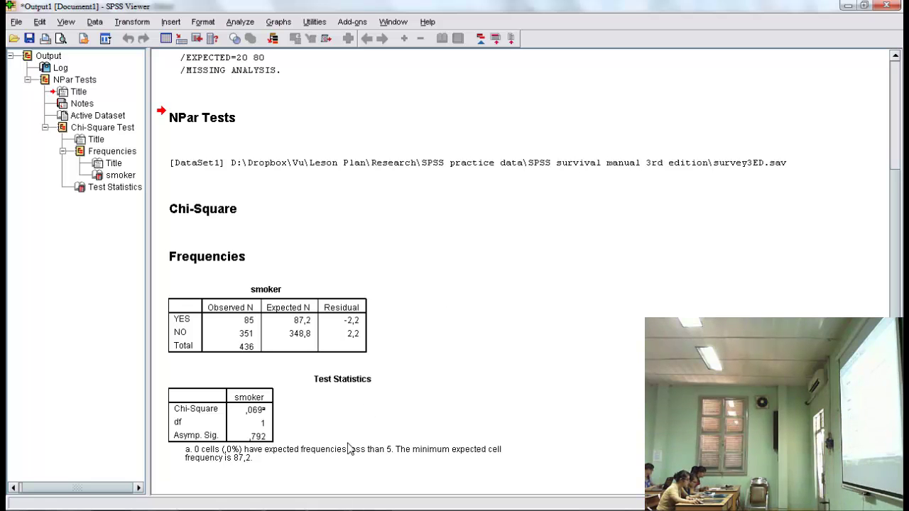
- Switch to the Quantitative Data Analysis presentation in PowerPoint and present the Chi-Square Table on slide 48 full screen
click(286, 497)
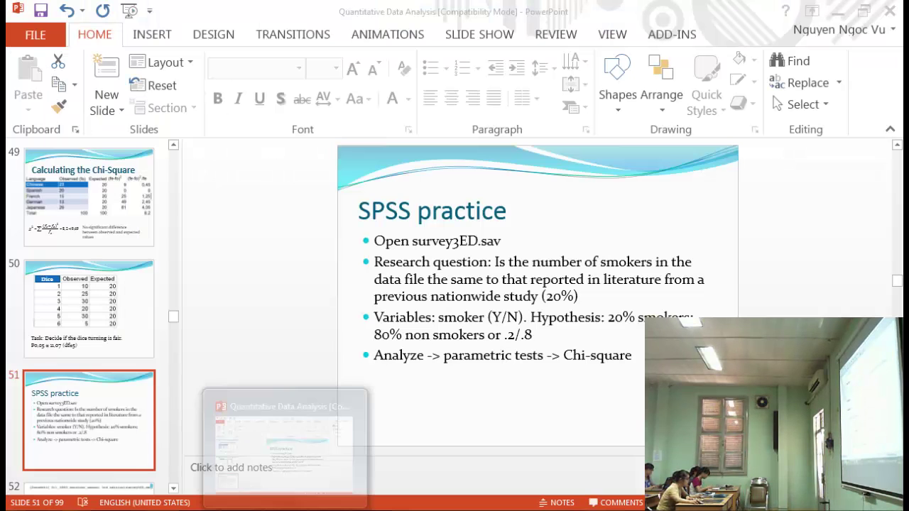
scroll(90, 323, up, 3)
click(90, 323)
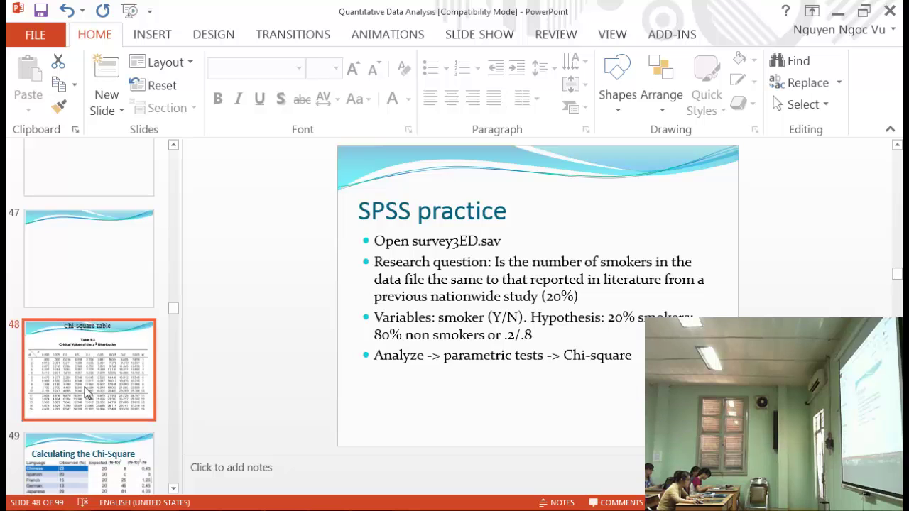
key(shift+F5)
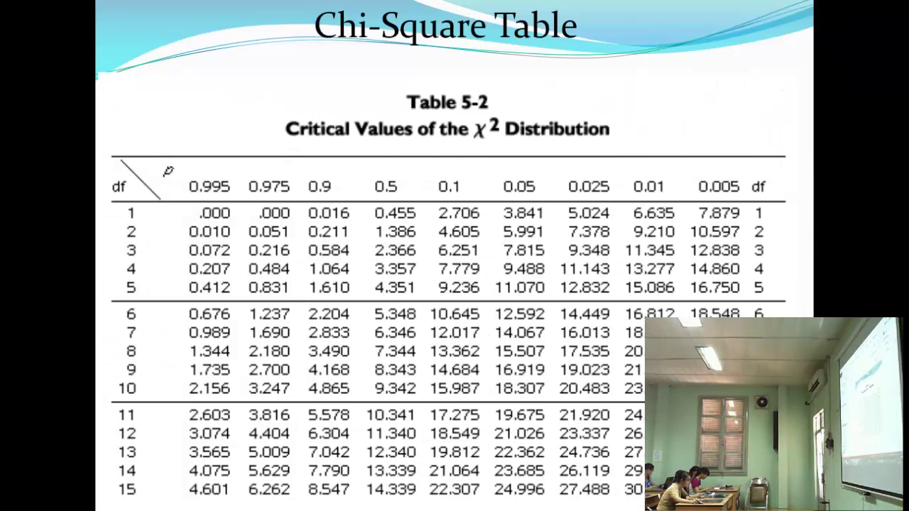